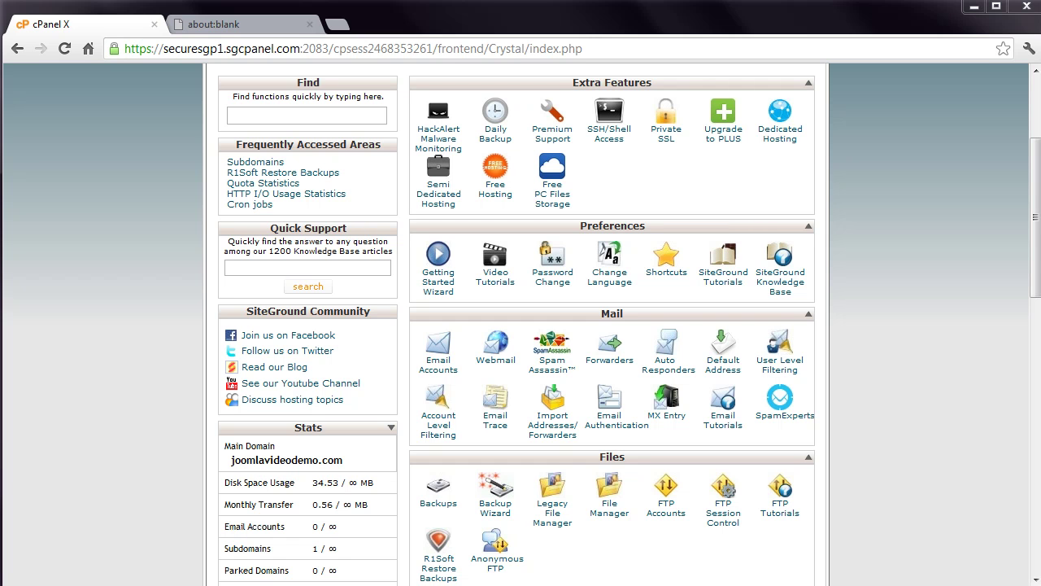
Scroll to Software/Services in cPanel X and launch Softaculous's Top Scripts page
drag(1034, 269, 1035, 549)
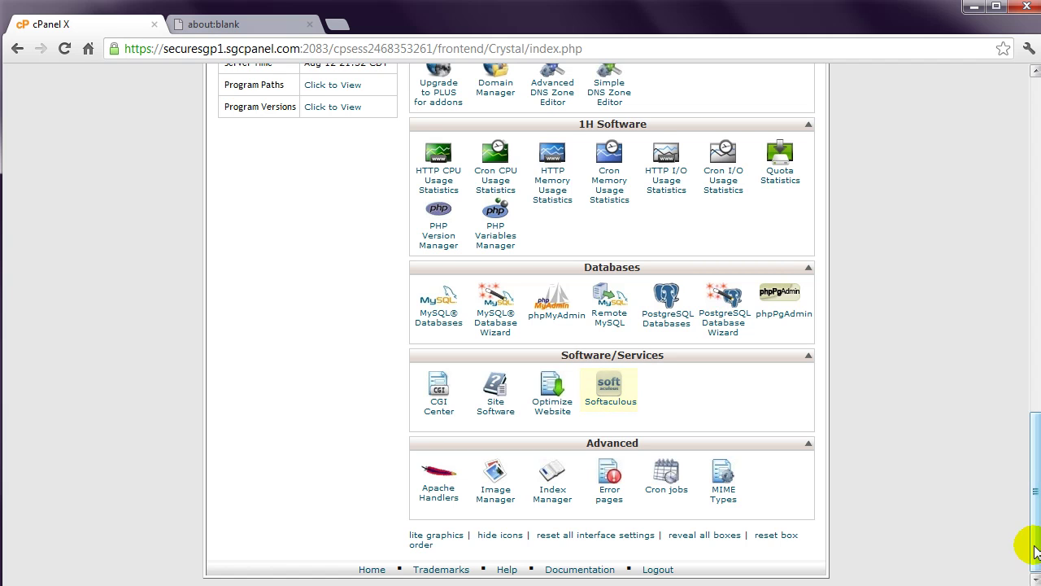
click(609, 404)
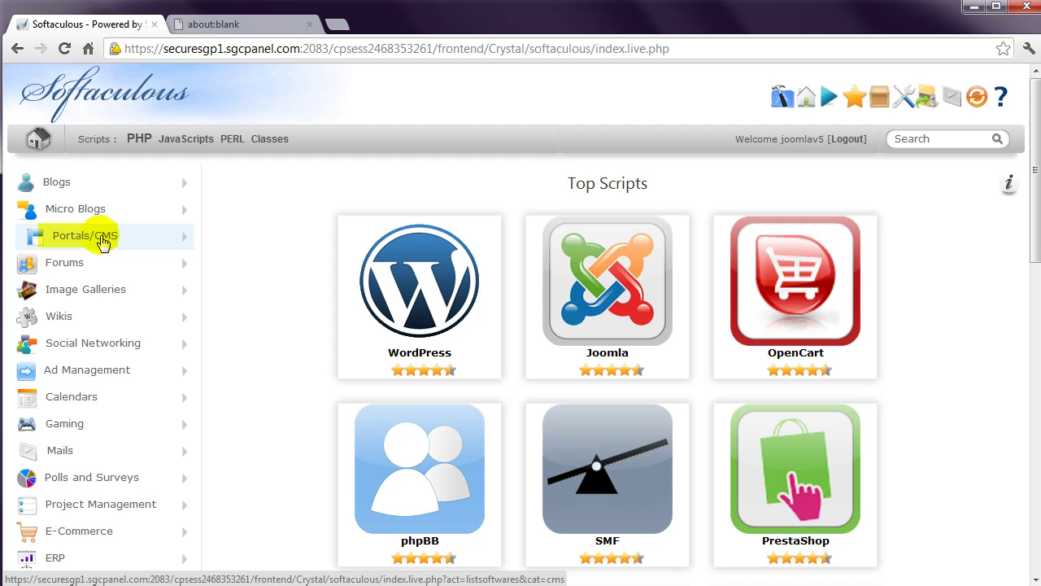
Browse the Portals/CMS category and open the Joomla 2.5.6 overview page
click(102, 241)
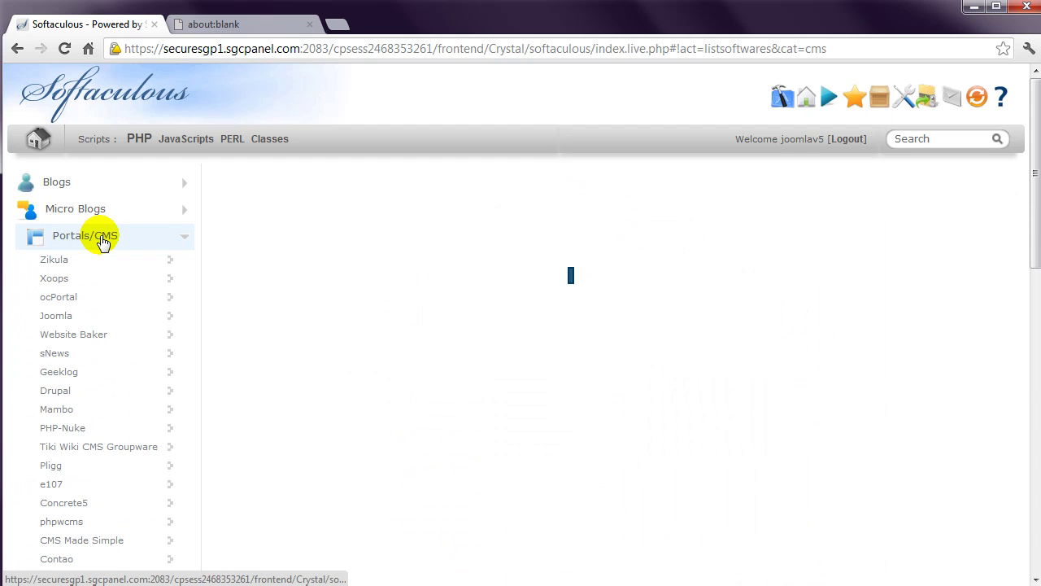
click(67, 319)
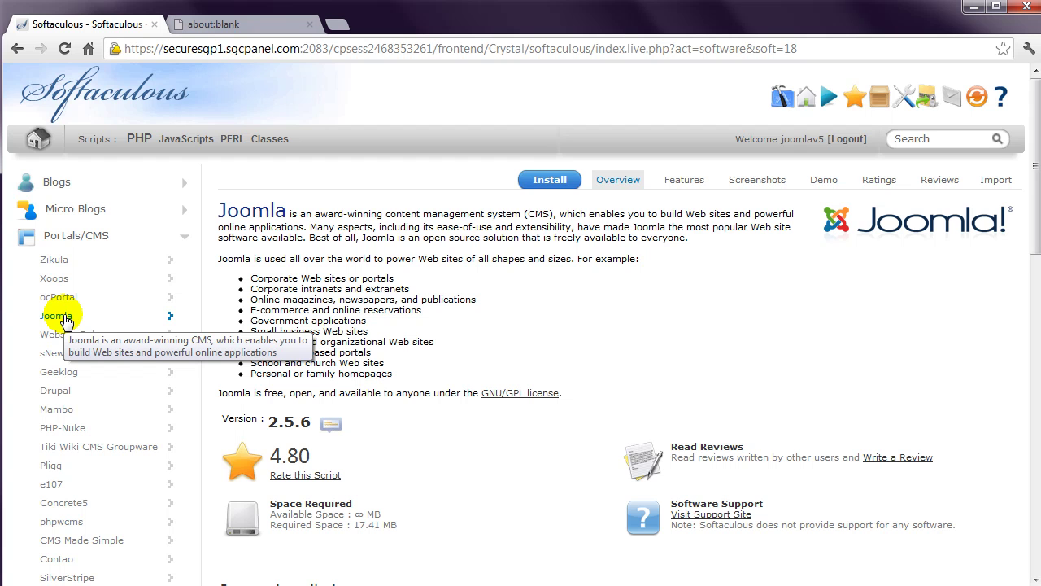
Open Joomla's Install tab and keep version 2.5.6 in the version dropdown
click(545, 185)
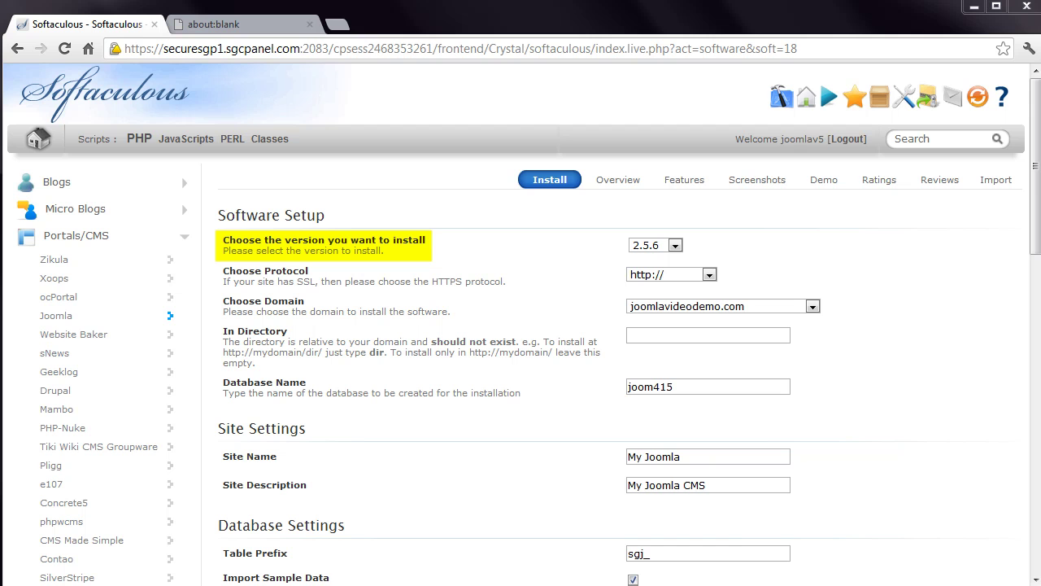
click(675, 245)
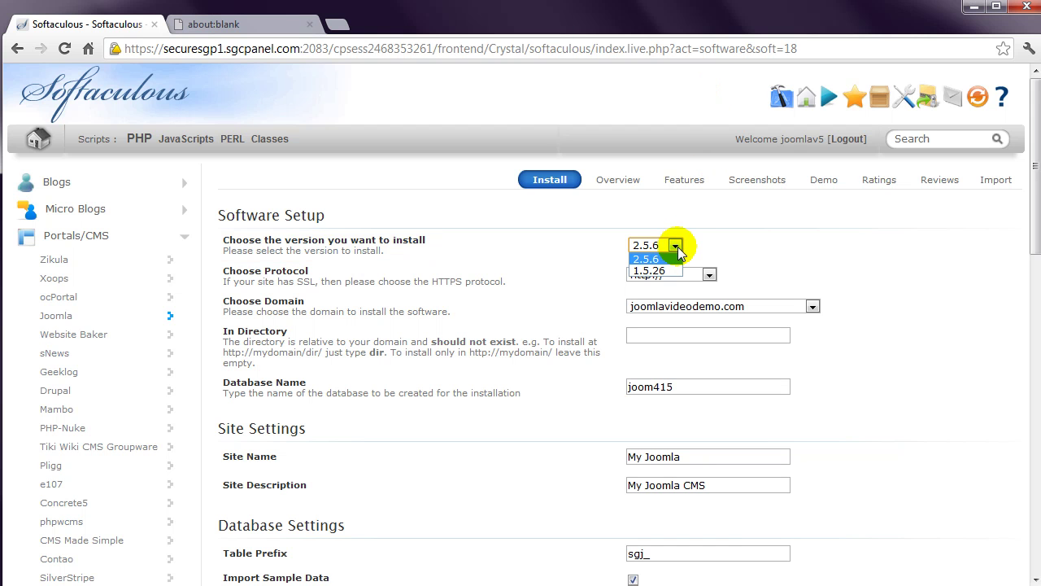
click(677, 246)
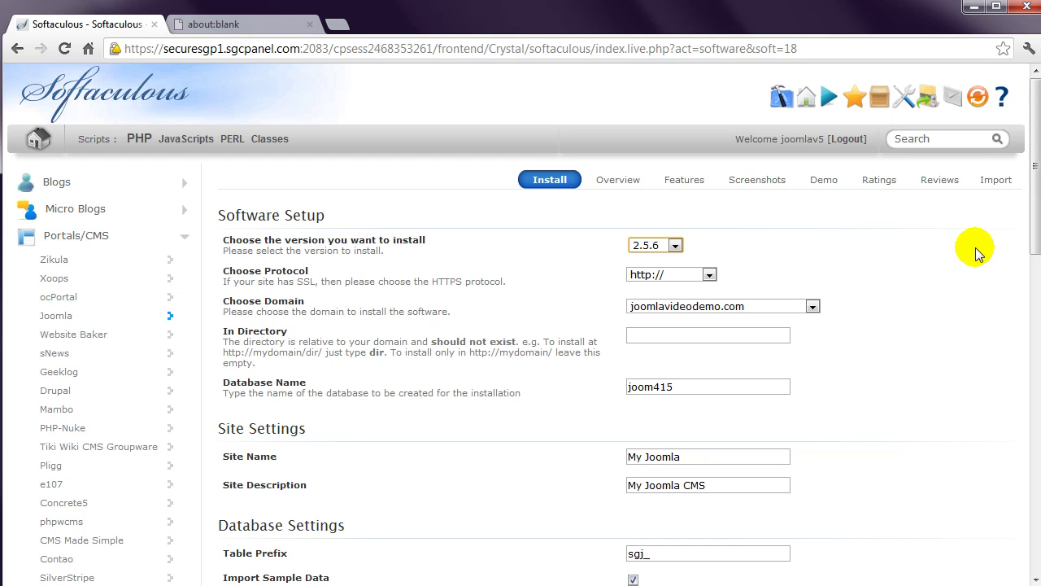
click(710, 274)
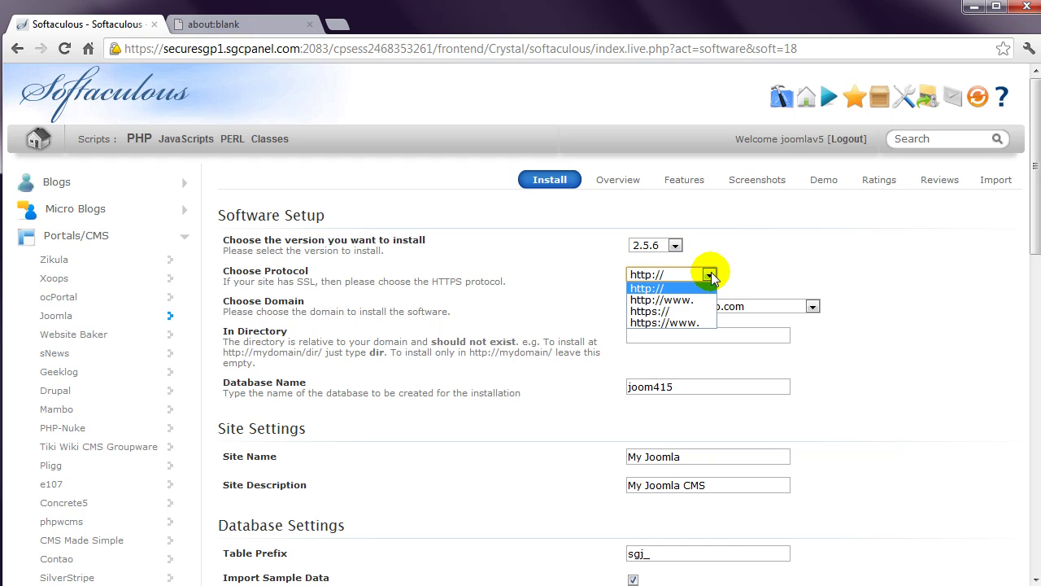
click(692, 299)
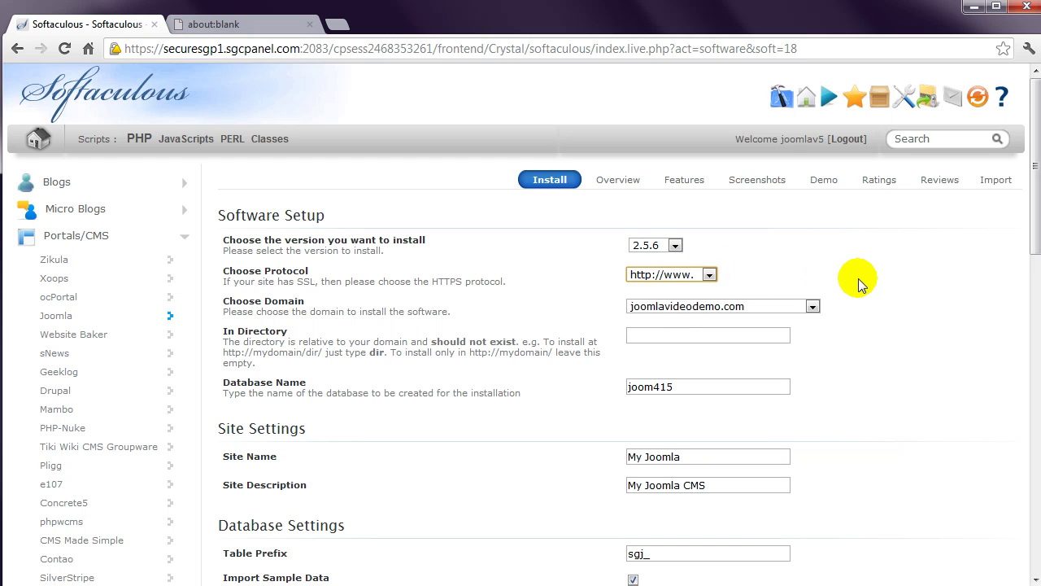
click(710, 274)
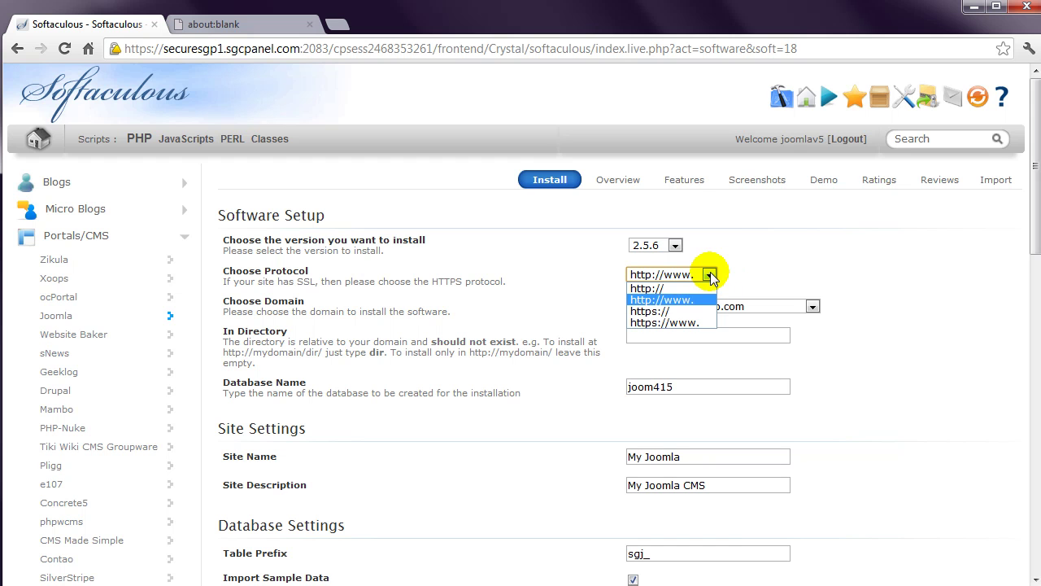
click(710, 274)
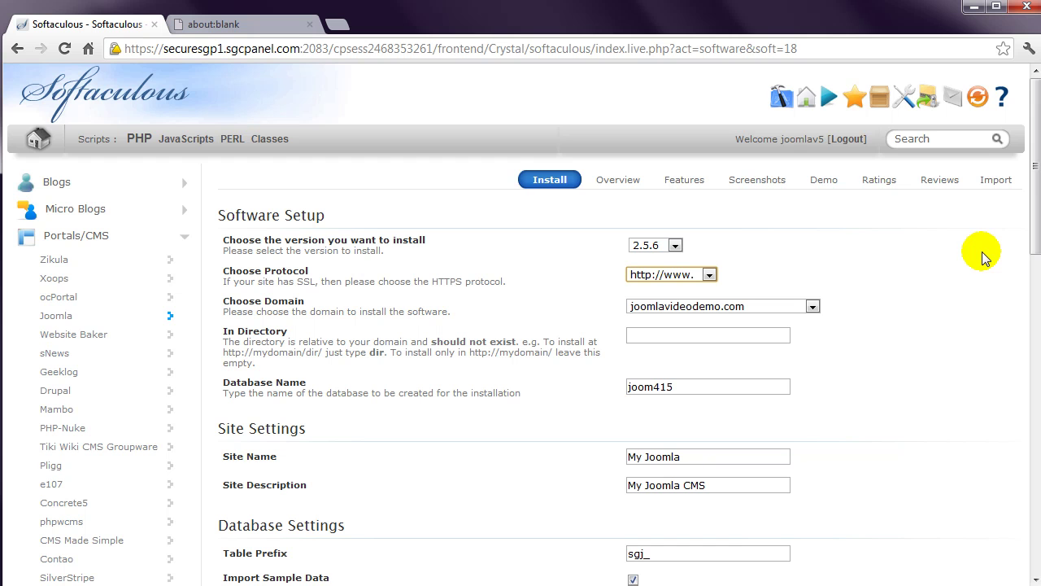
click(724, 337)
text(joomla)
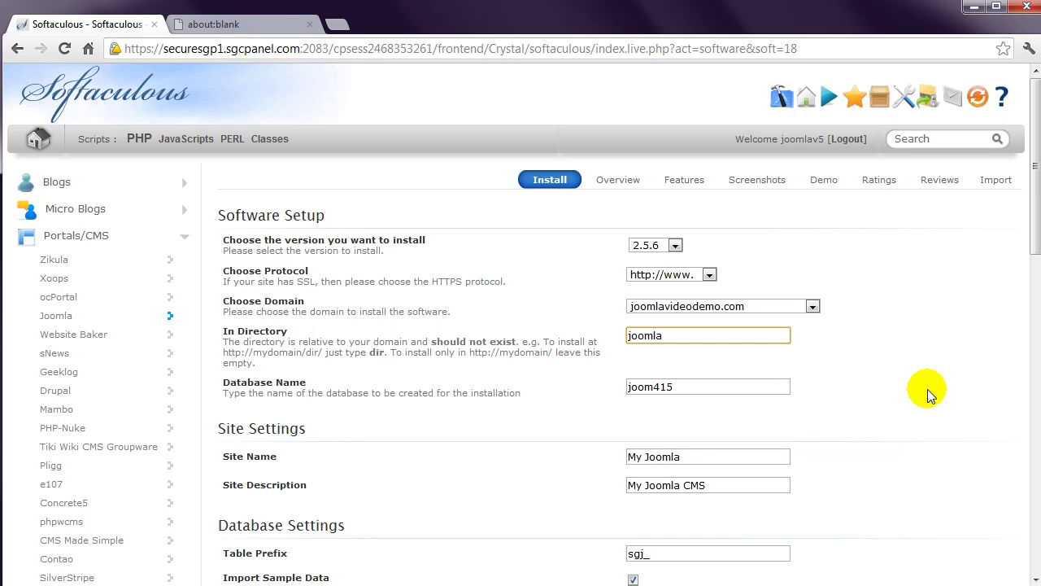
double_click(690, 332)
key(BackSpace)
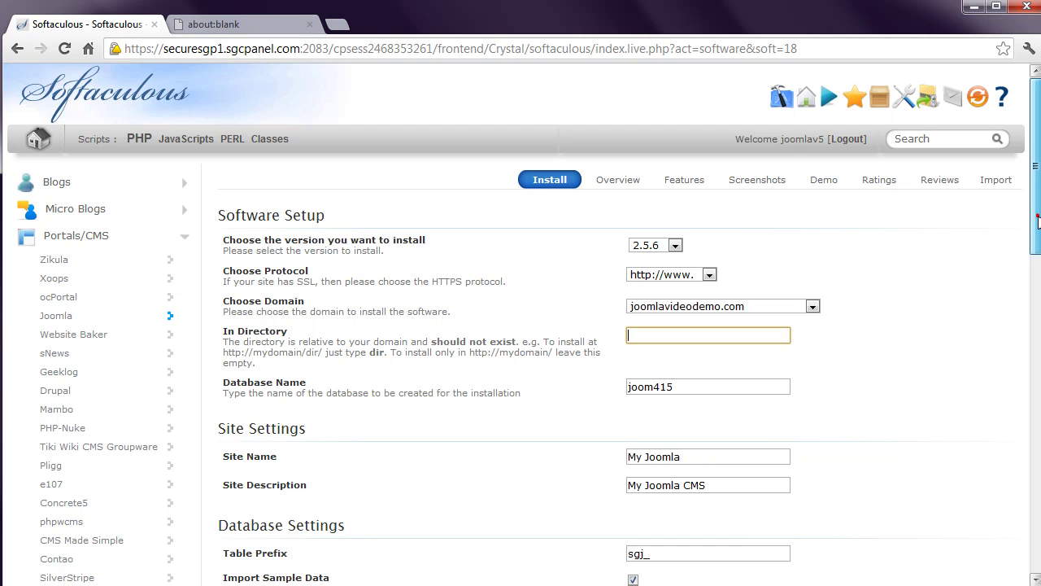
scroll(521, 325, down, 5)
scroll(521, 326, down, 1)
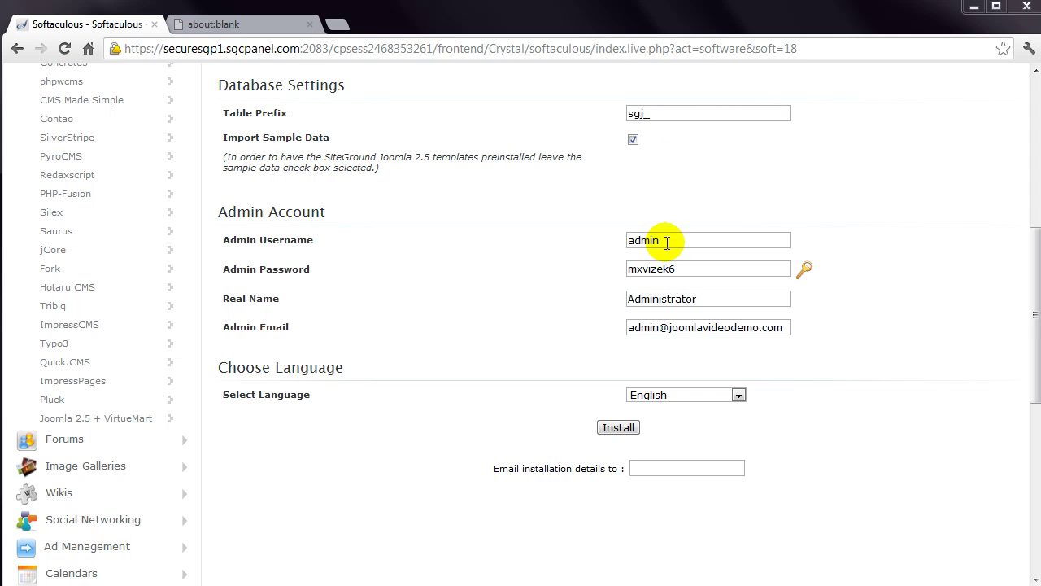
Clear the default Admin Username and enter the administrator's own username
drag(666, 240, 614, 240)
key(BackSpace)
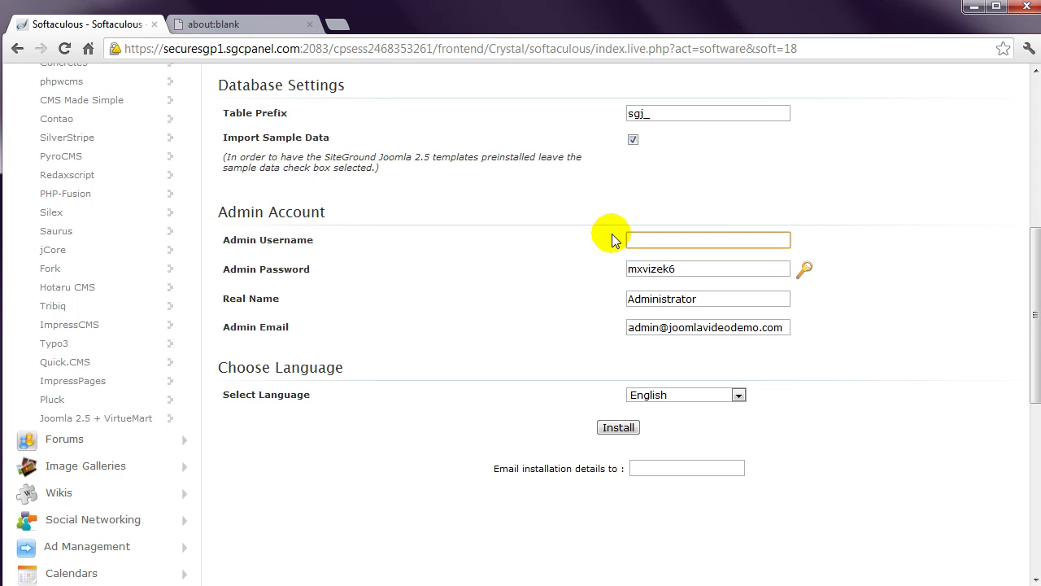
text(jim.smith)
Regenerate the Admin Password several times to get a new random password
click(806, 272)
click(807, 271)
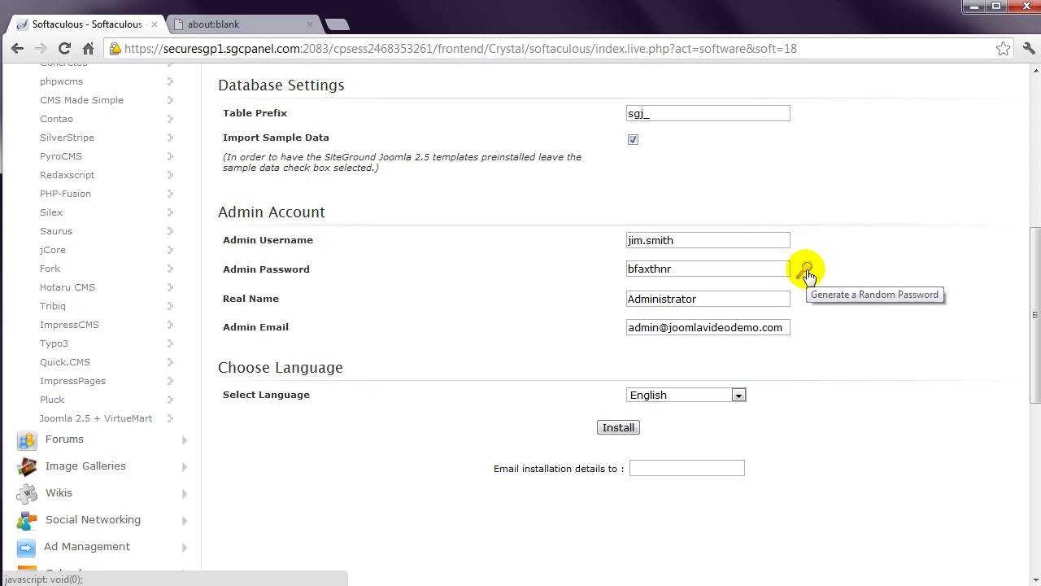
click(807, 273)
click(806, 271)
click(806, 272)
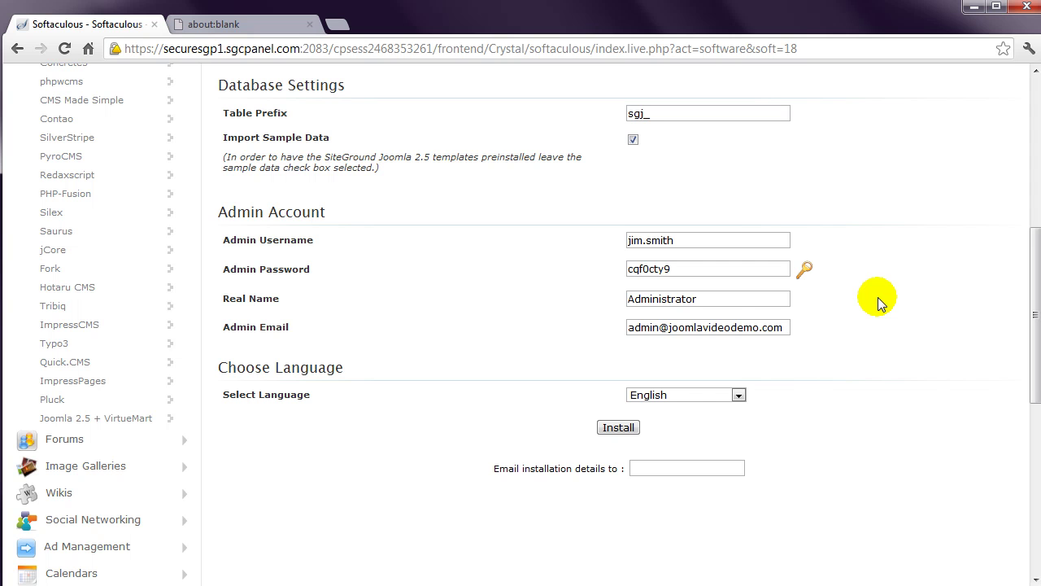
Replace 'Administrator' in the Real Name field with the administrator's full name
double_click(723, 298)
text(Jim Smith)
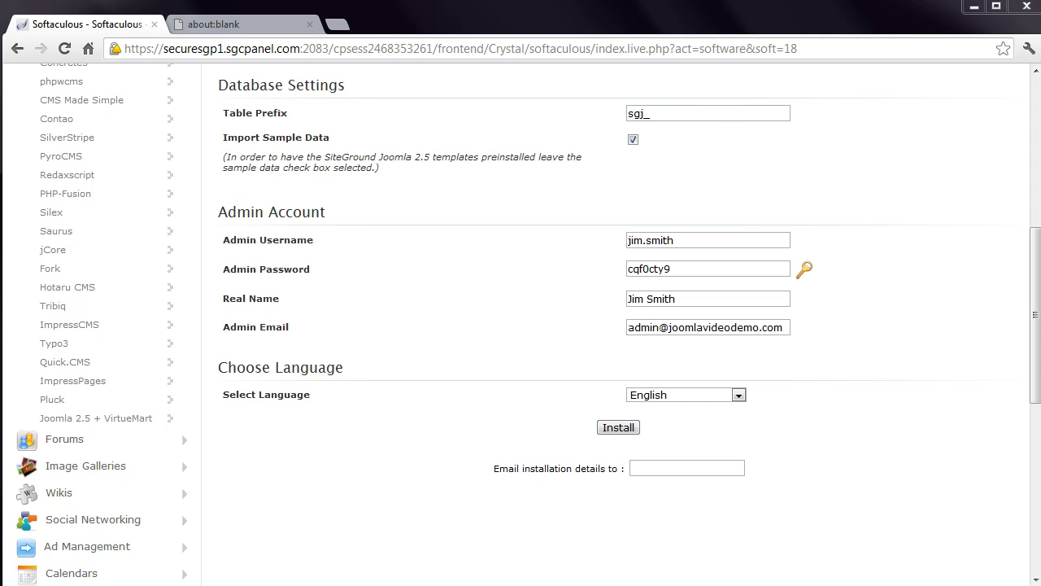
Start the Joomla 2.5.6 installation and wait for the Congratulations page
click(618, 427)
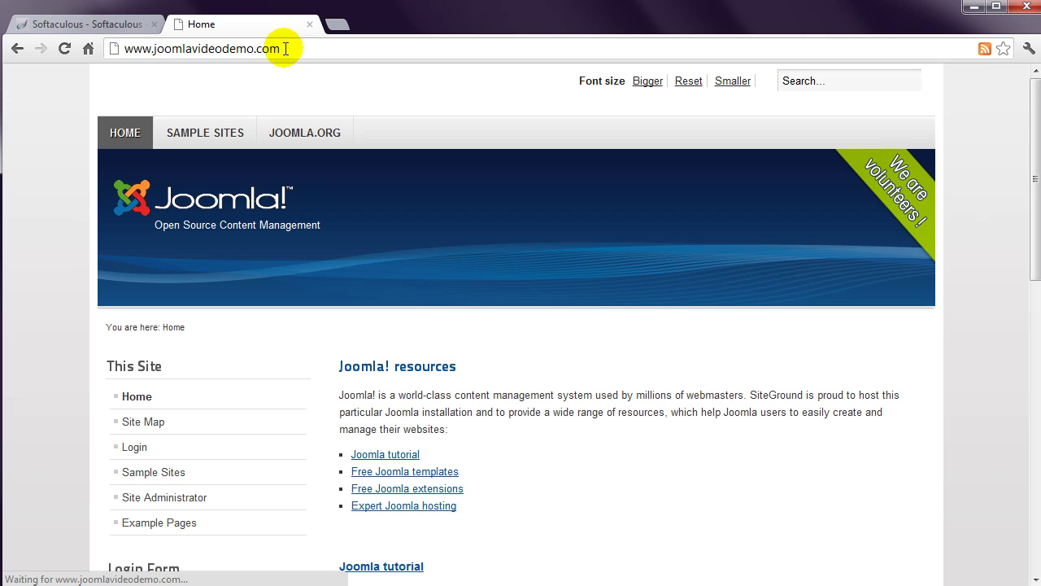
Scroll through the joomlavideodemo.com sample-data home page and back to the top
drag(1031, 214, 1034, 416)
drag(1035, 379, 1035, 194)
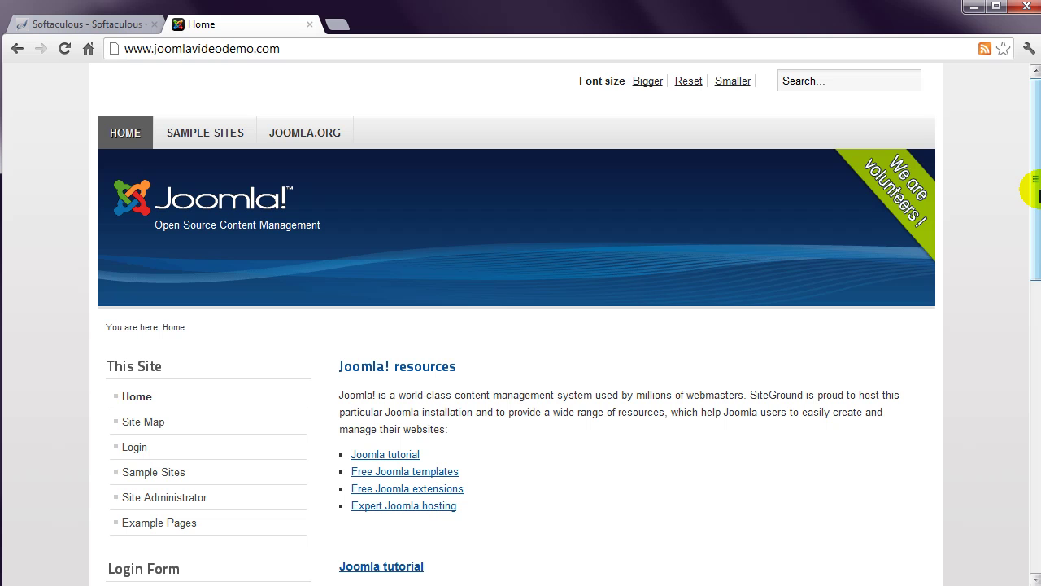
click(305, 50)
click(306, 50)
text(/j)
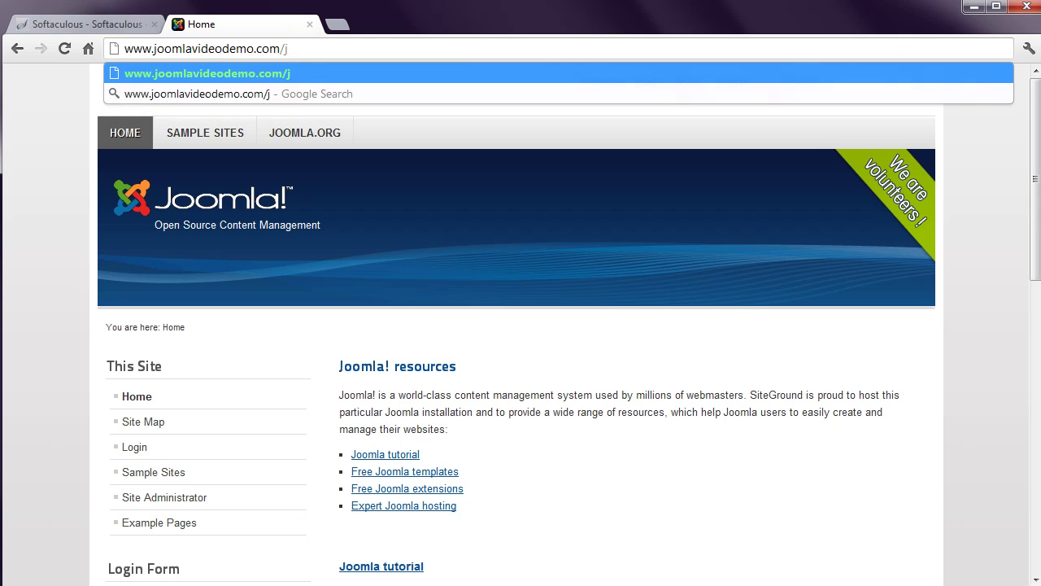
text(oomla)
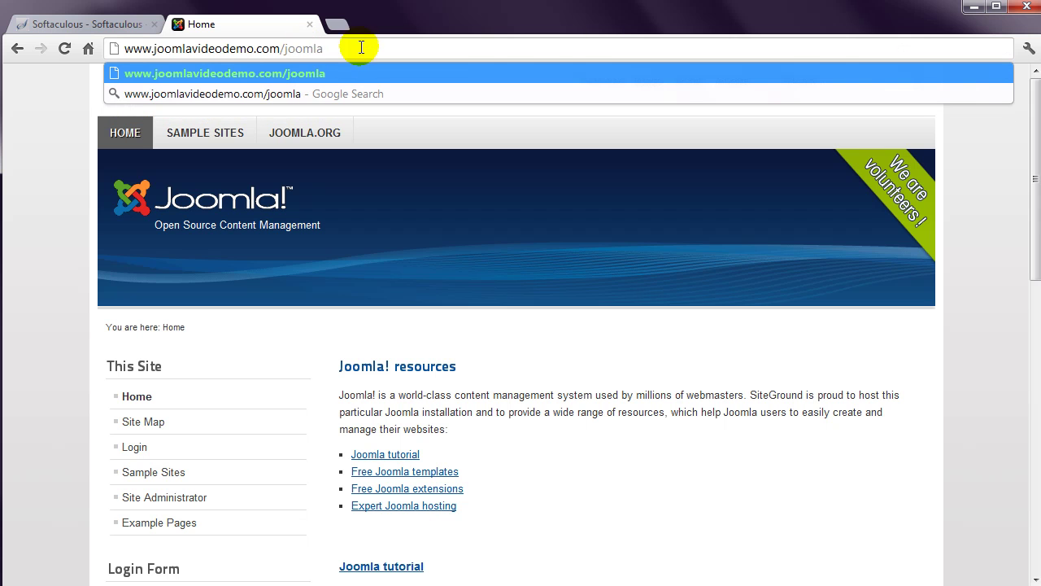
key(Return)
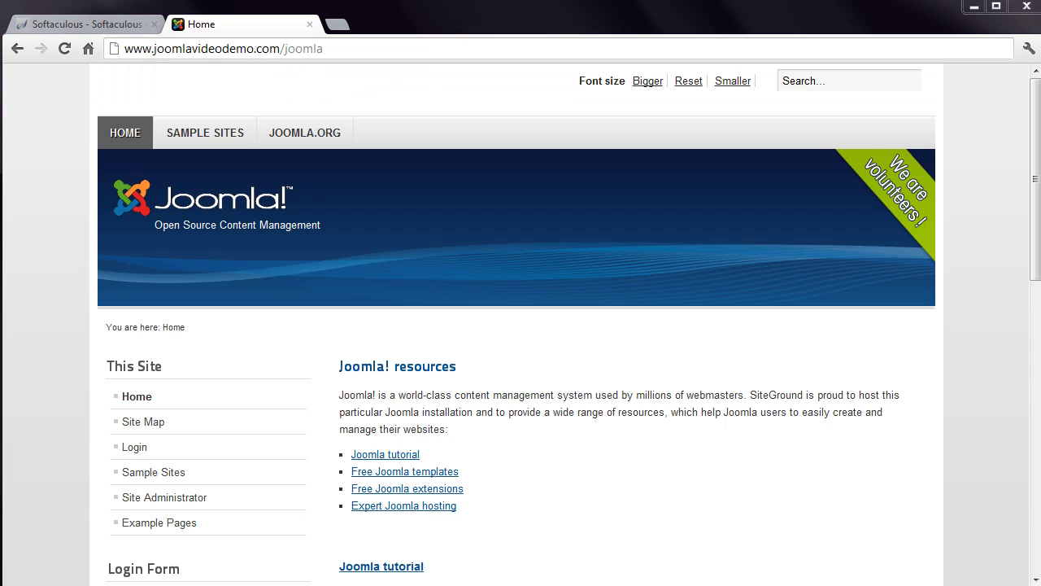